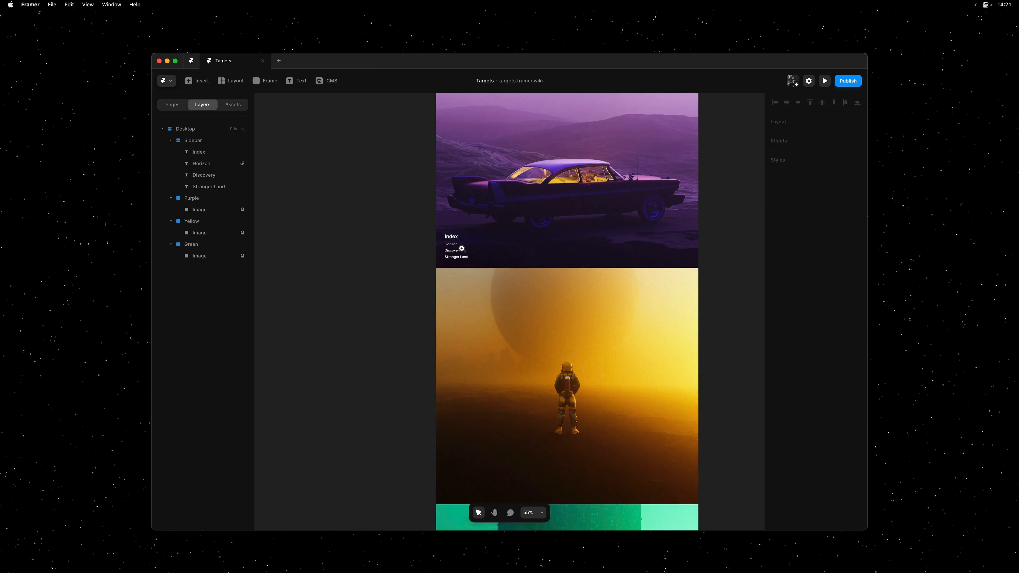
- Link the Discovery text in the sidebar to the #discovery target on Home with smooth scrolling
click(459, 253)
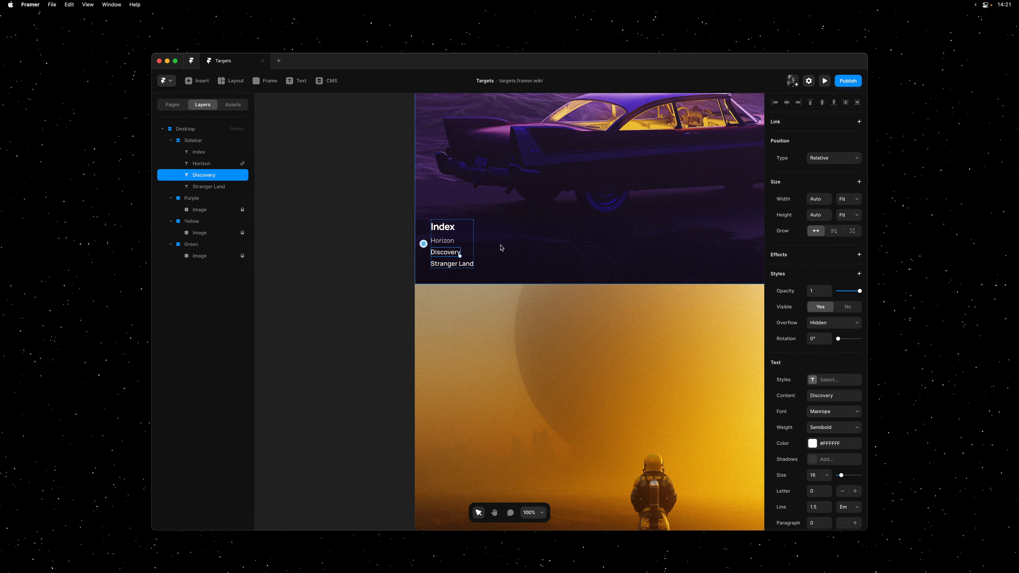
key(super+k)
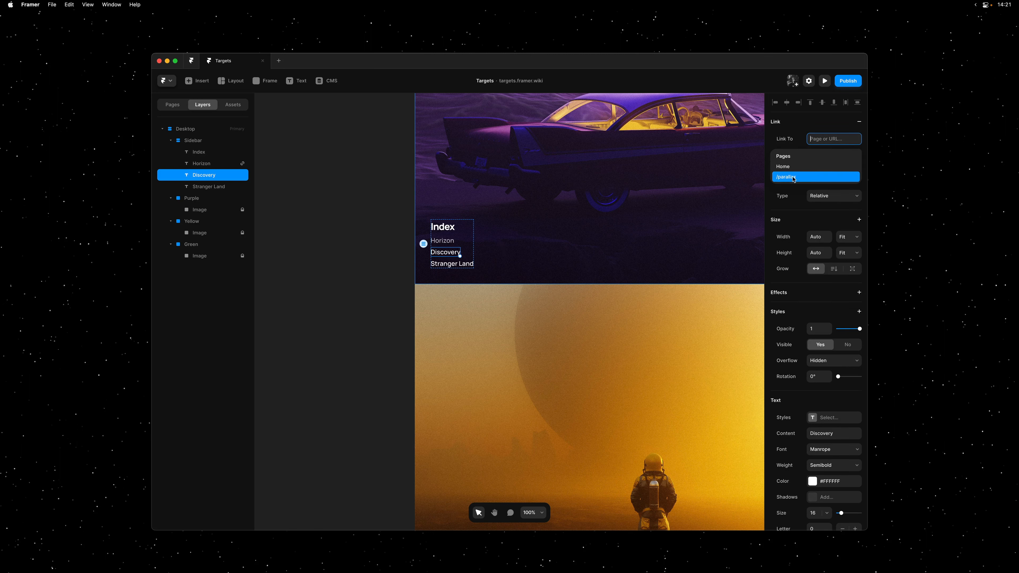
click(806, 171)
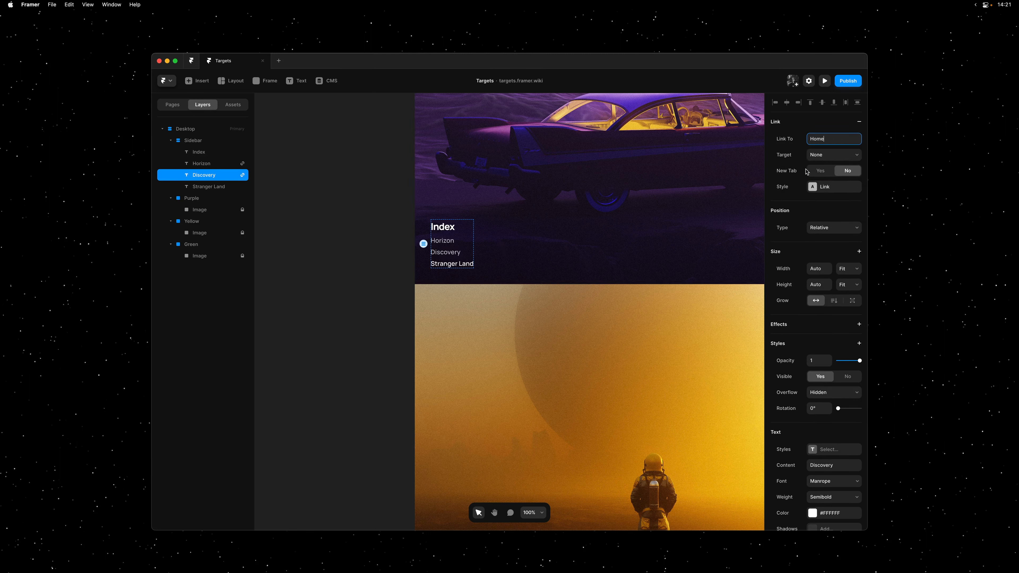
click(838, 157)
click(834, 171)
click(824, 186)
- Link the Stranger Land text in the sidebar to the #stranger-land target on Home with smooth scrolling
click(452, 263)
key(super+k)
click(807, 172)
click(835, 155)
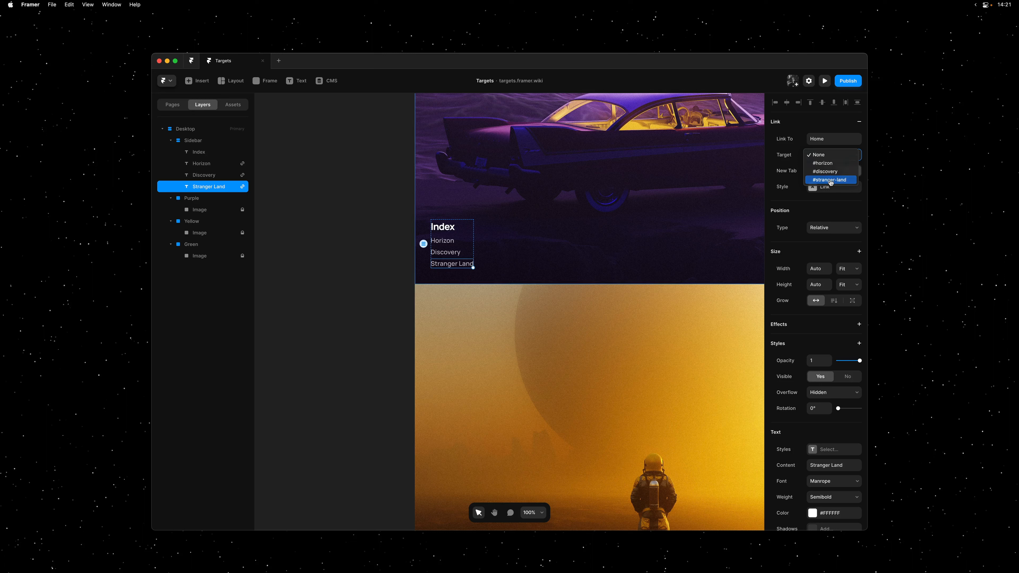
click(830, 180)
click(828, 186)
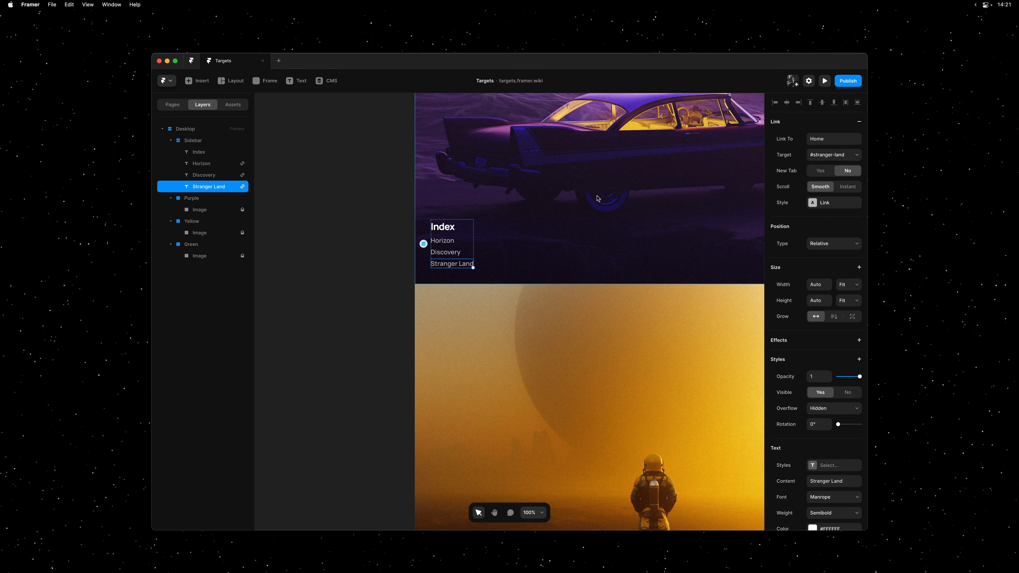
click(384, 208)
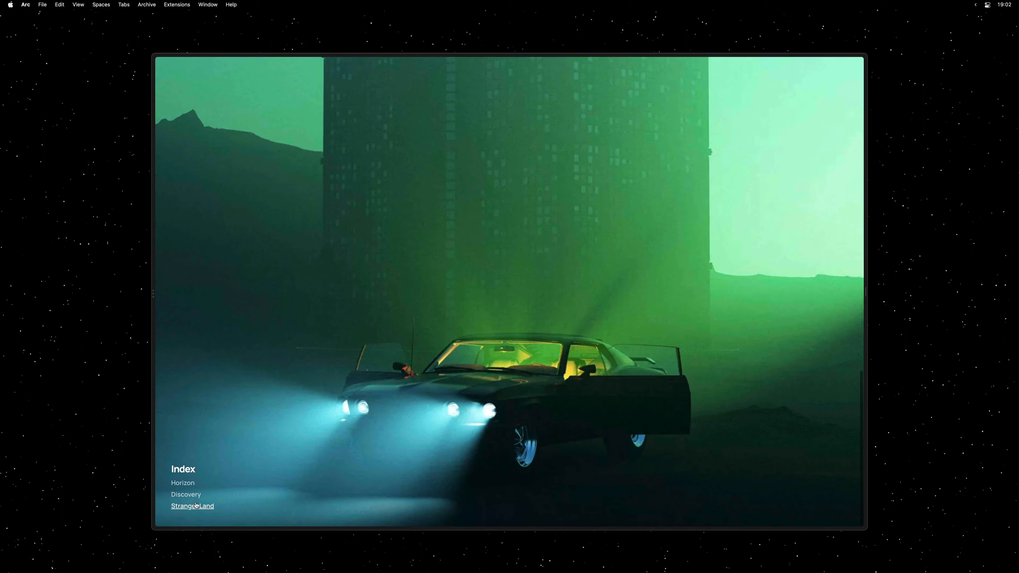
- Switch to the page in Arc and test the Discovery and Horizon index links
click(193, 497)
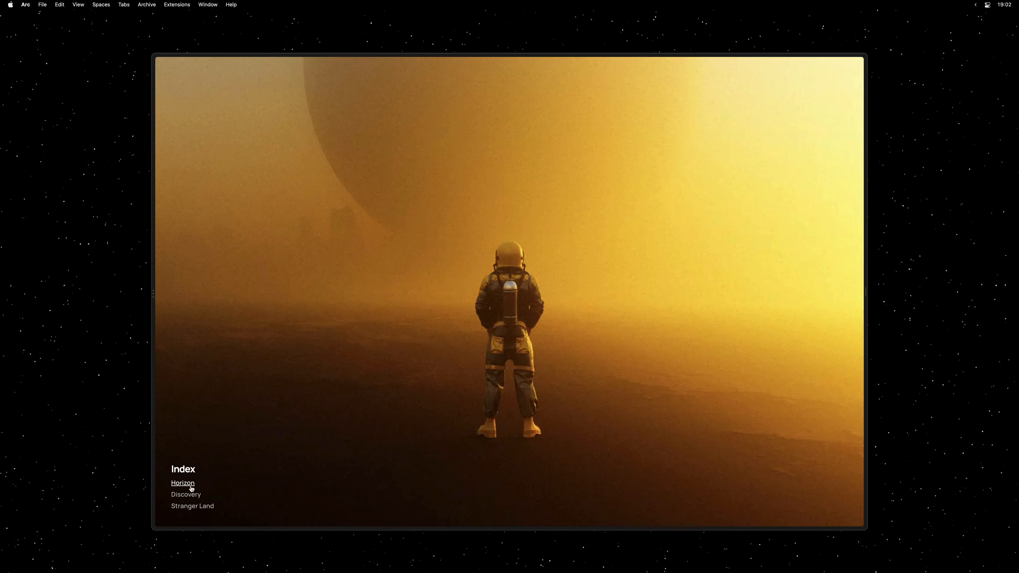
click(192, 484)
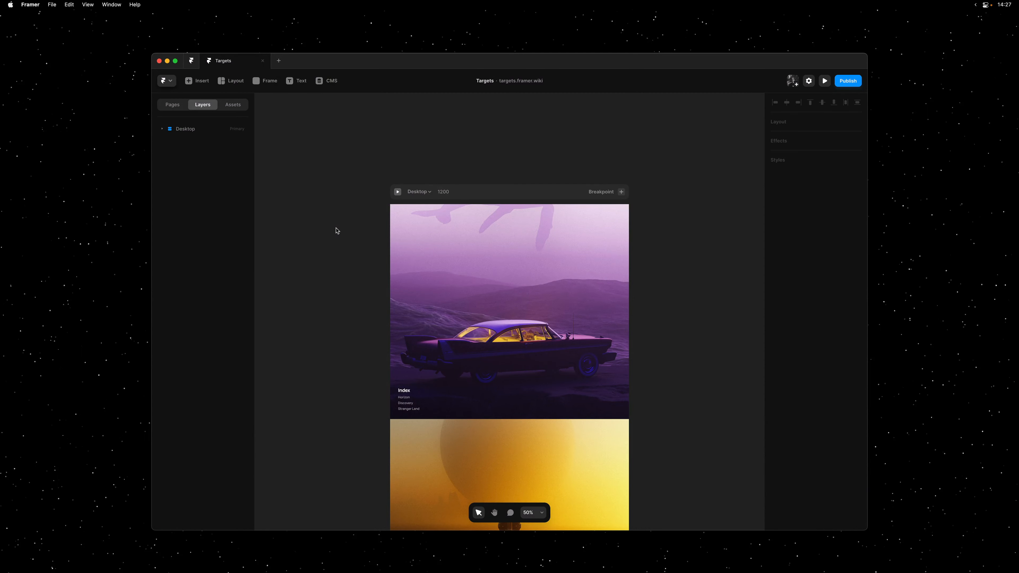
- Open the Item component in Framer, inspect its Hover variant, and return to the Home page
click(234, 106)
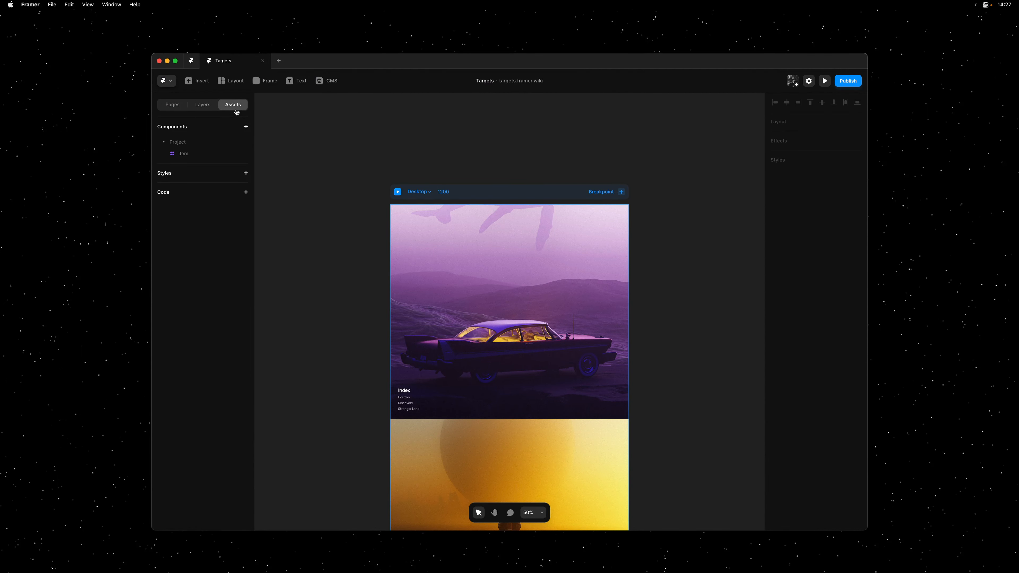
double_click(183, 154)
click(501, 374)
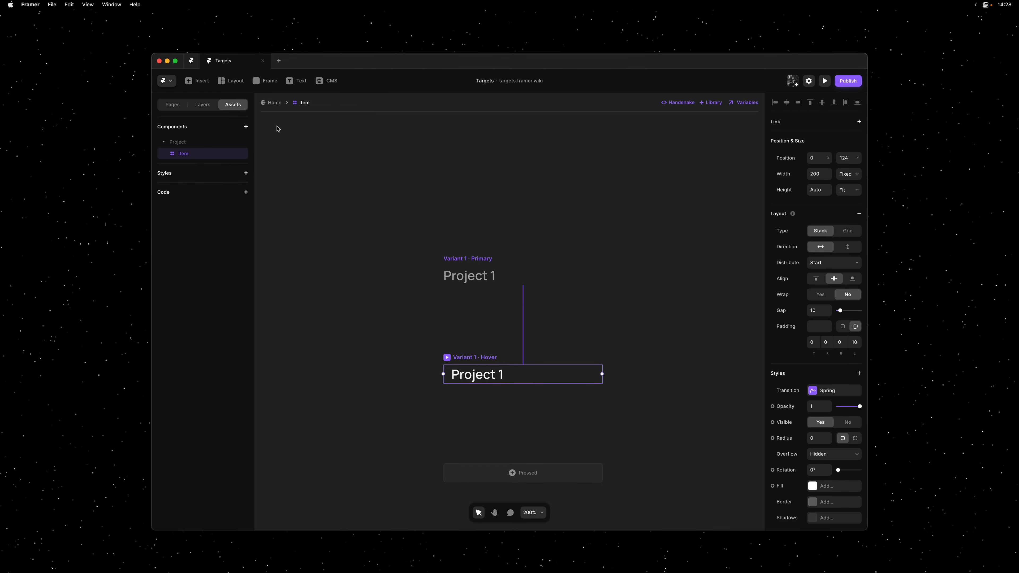
click(274, 103)
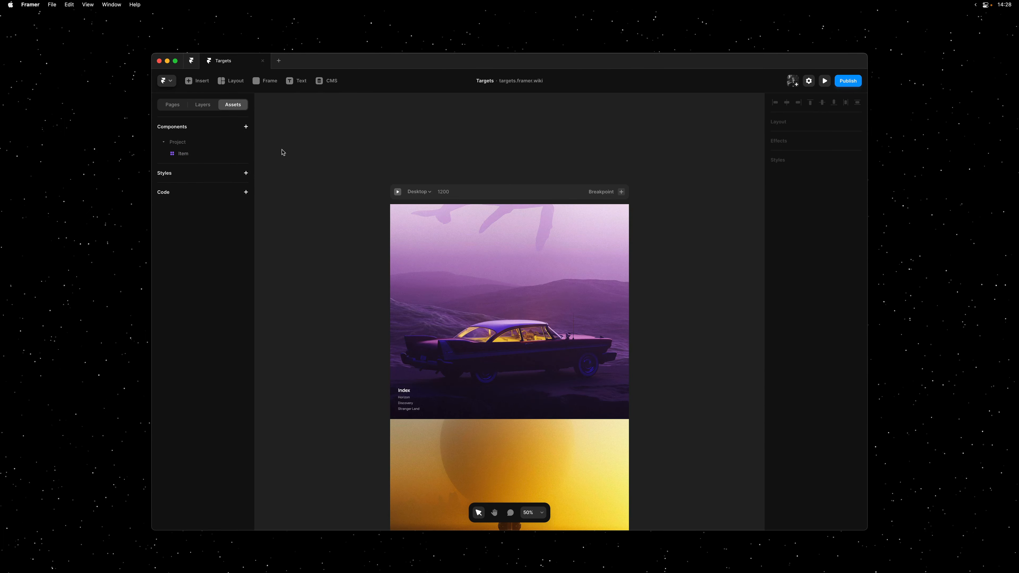
- Replace the Horizon text in the sidebar with the Item component
click(203, 105)
scroll(410, 409, up, 10)
double_click(406, 365)
right_click(396, 365)
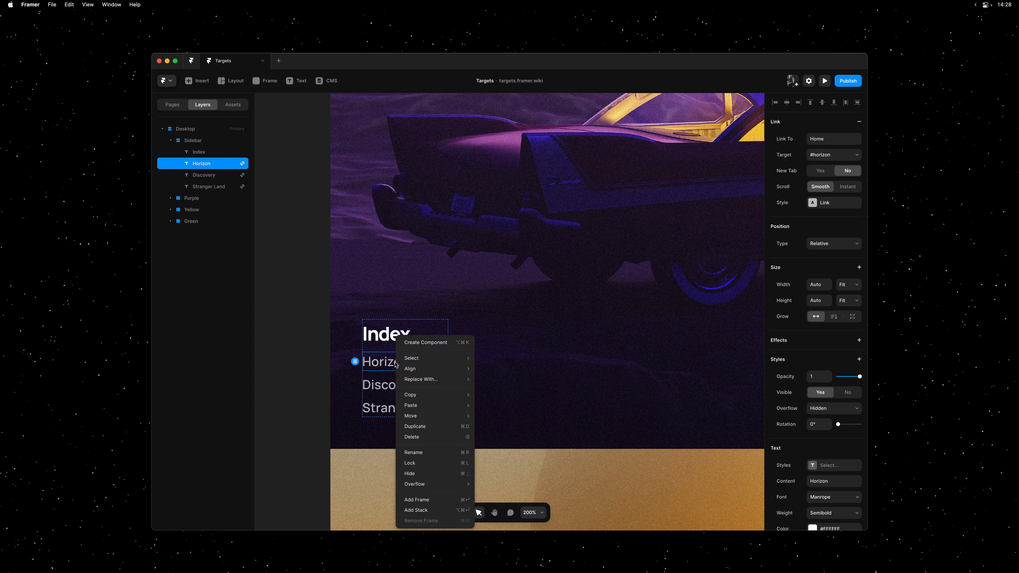
mouse_move(434, 380)
click(488, 379)
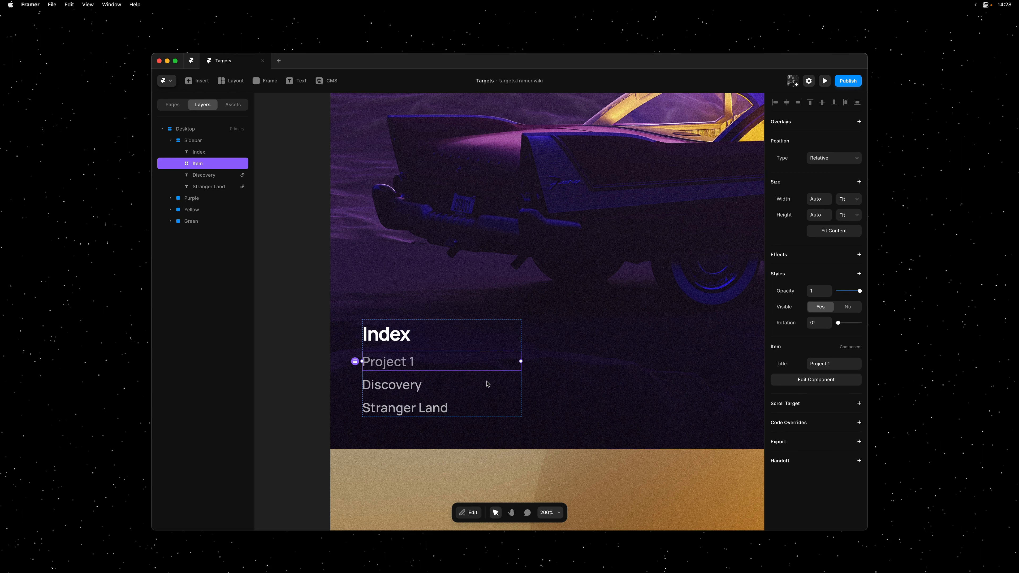
- Replace the Discovery and Stranger Land texts in the sidebar with the Item component
right_click(402, 385)
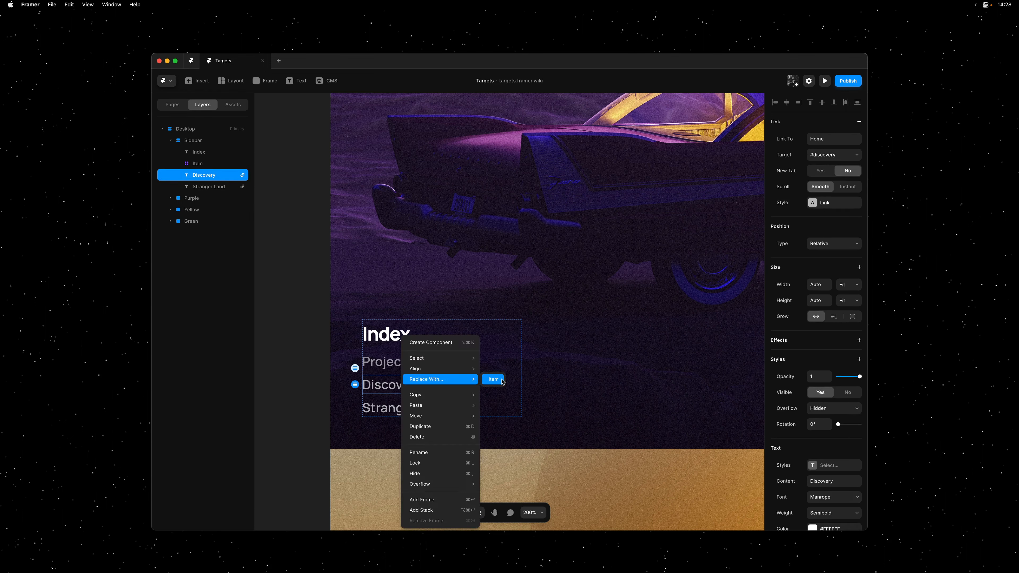
click(493, 380)
right_click(402, 409)
click(493, 379)
- Title the three sidebar Item instances Horizon, Discovery and Stranger Land
text(HorizonDiscoveryStranger Land)
scroll(459, 243, down, 10)
click(437, 243)
scroll(465, 247, up, 10)
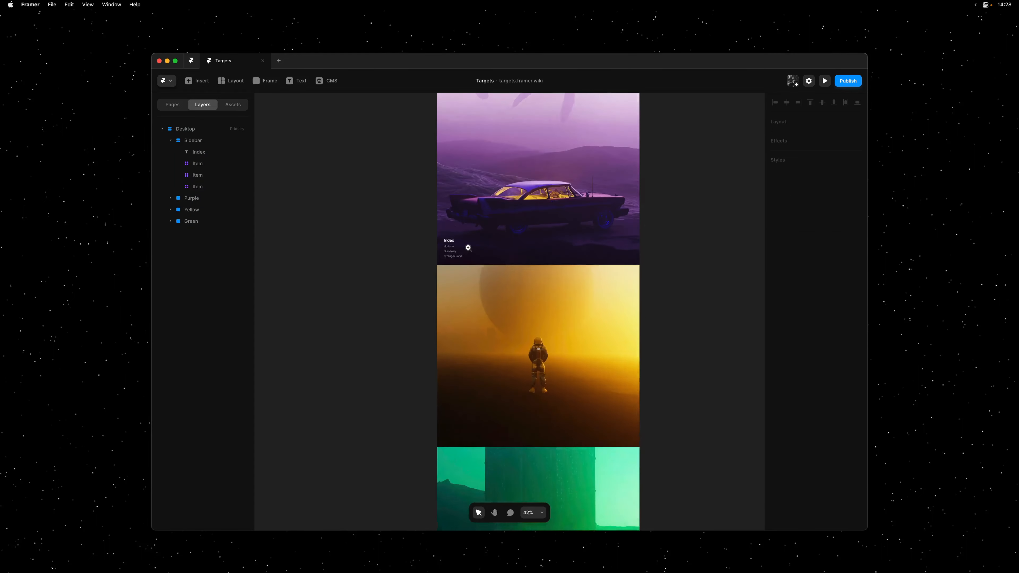
- Link the Item component's primary variant to #horizon on Home with smooth scrolling and test the Horizon link in the browser
double_click(454, 246)
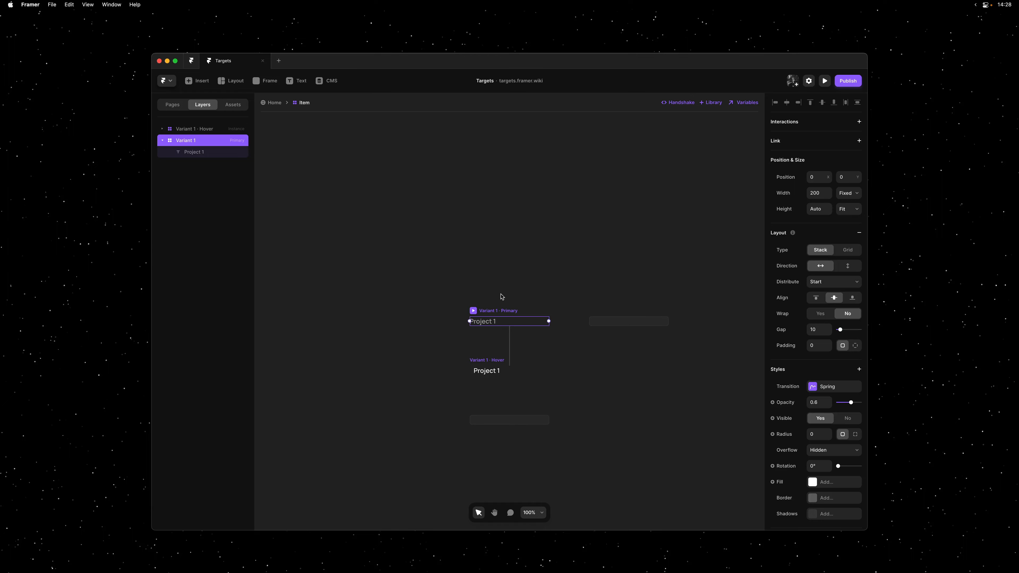
click(790, 145)
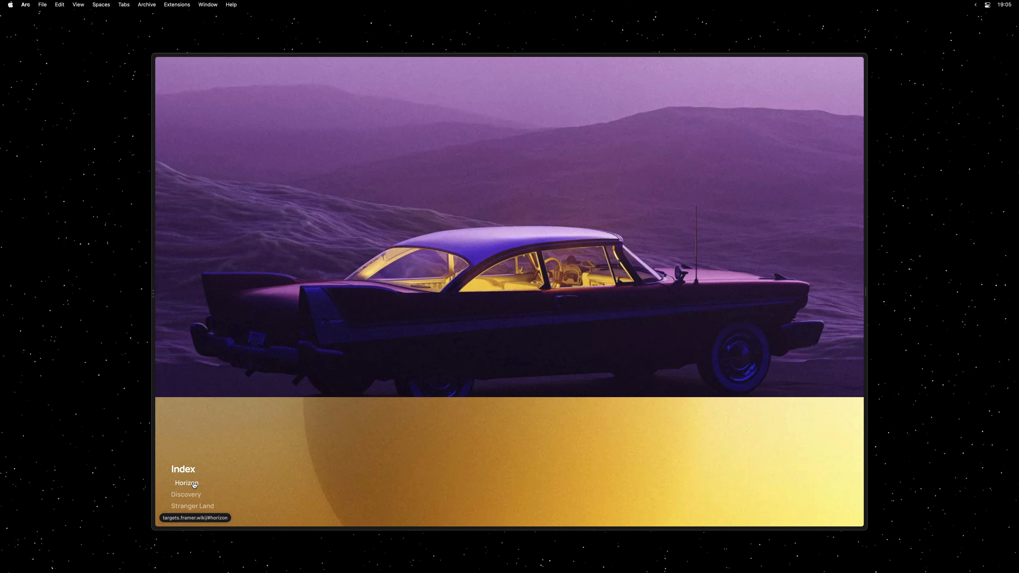
click(188, 483)
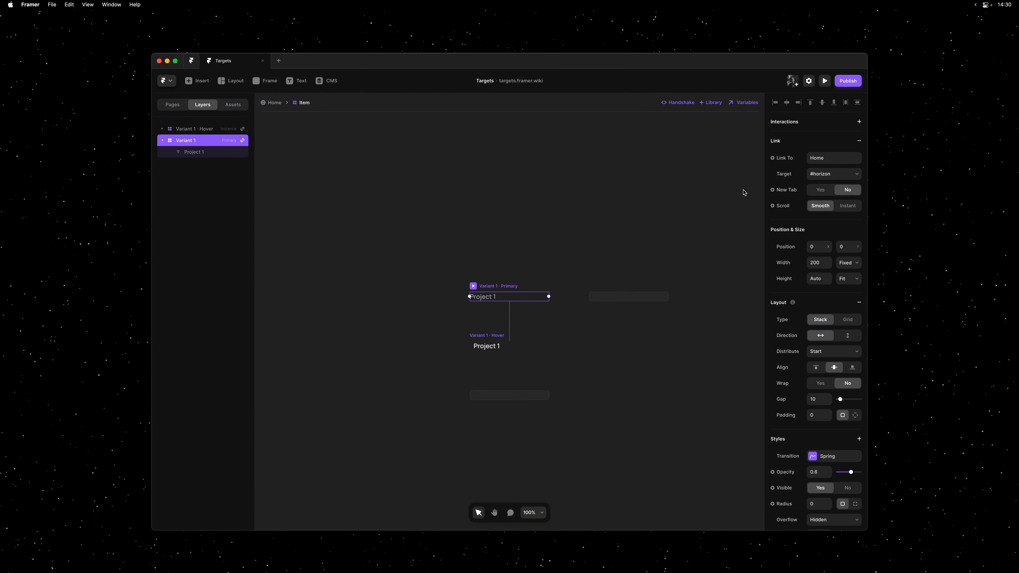
- Create component variables Link for the link destination and Smooth for the scroll option, and return to the Home page
click(773, 158)
click(773, 190)
text(Smooth)
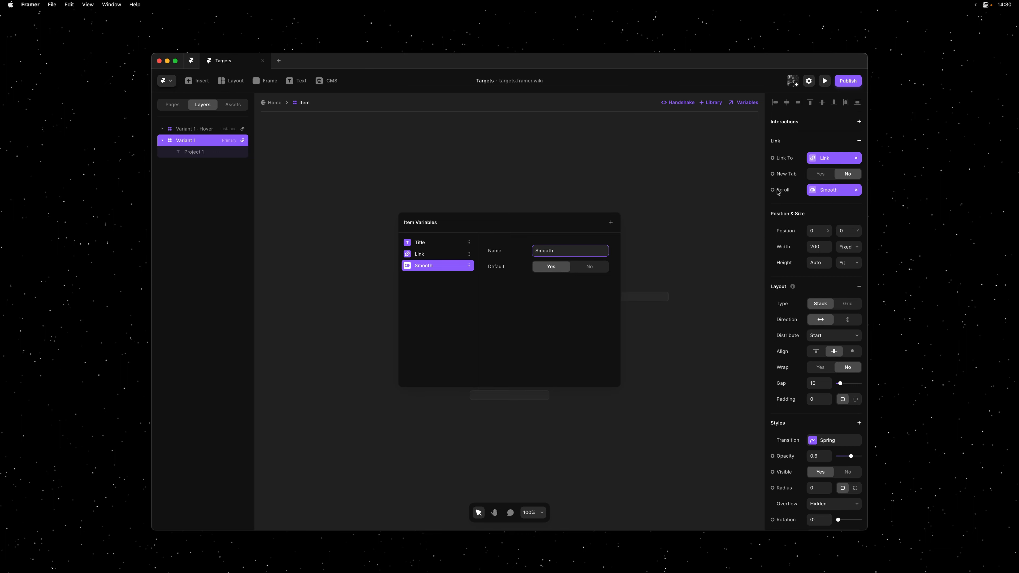
click(271, 104)
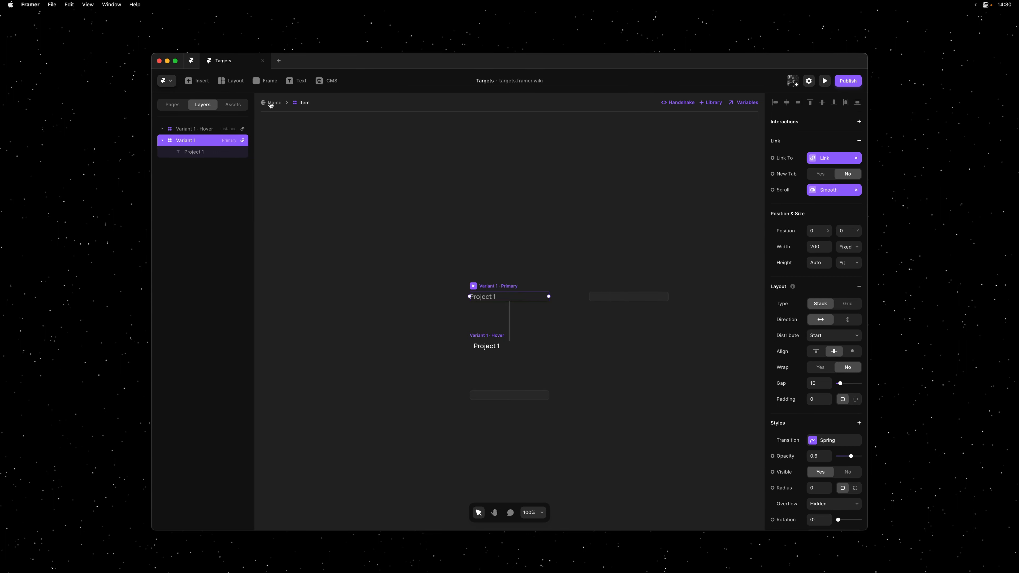
click(271, 104)
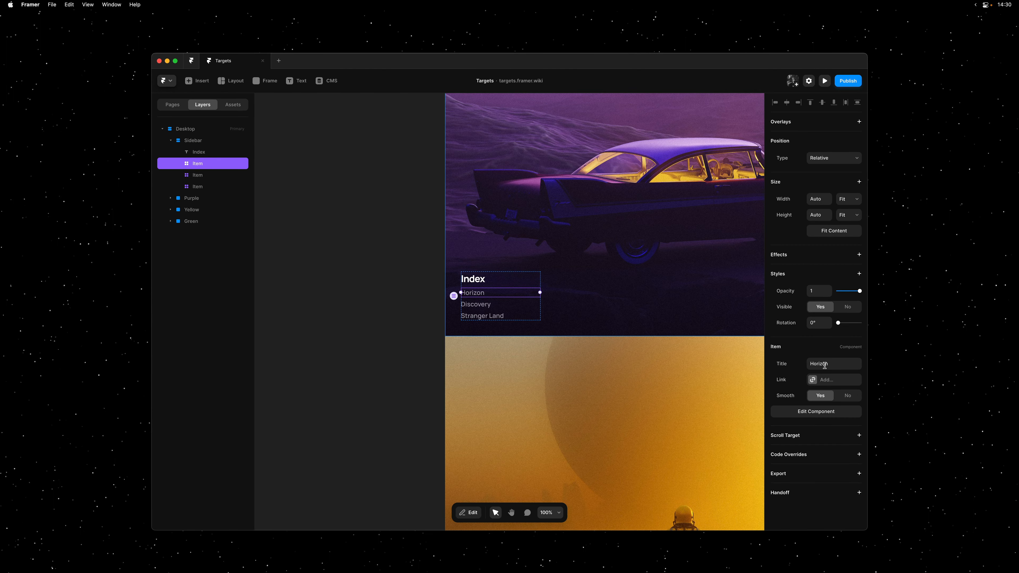
- Link the Horizon item in the sidebar to the #horizon target on Home
click(814, 381)
click(725, 350)
click(730, 361)
- Link the Discovery item in the sidebar to the #discovery target on Home
click(475, 304)
click(813, 380)
click(725, 350)
click(724, 352)
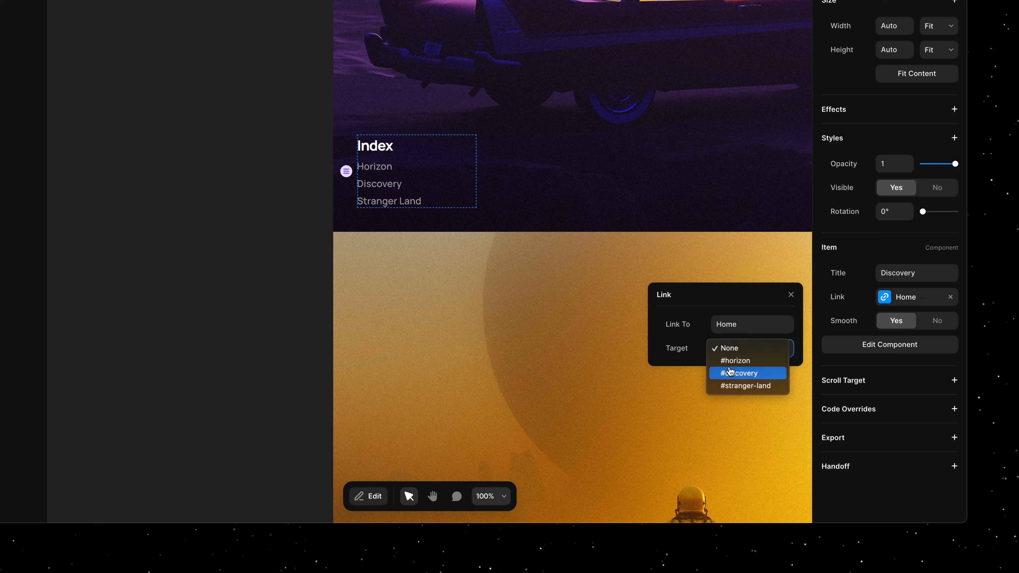
click(730, 372)
- Open the link destination of the Stranger Land item for editing
click(402, 201)
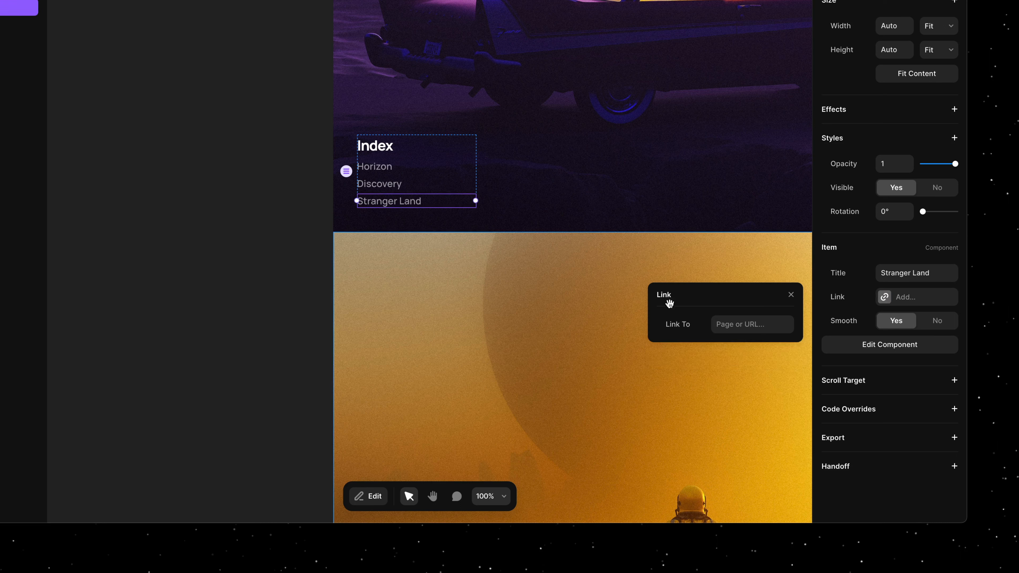
click(765, 331)
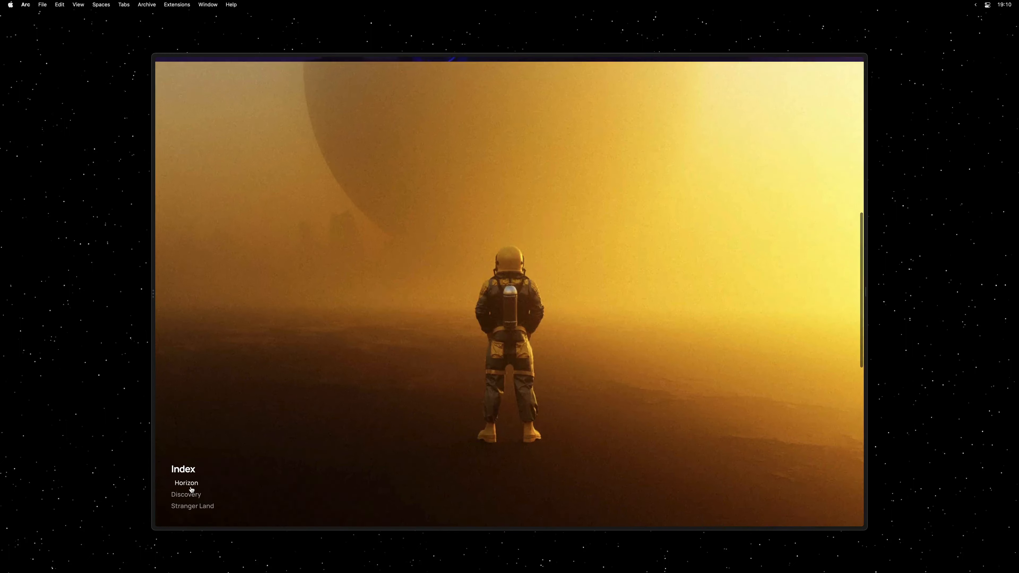
- Test the component-based Horizon link on the page in the browser
click(197, 484)
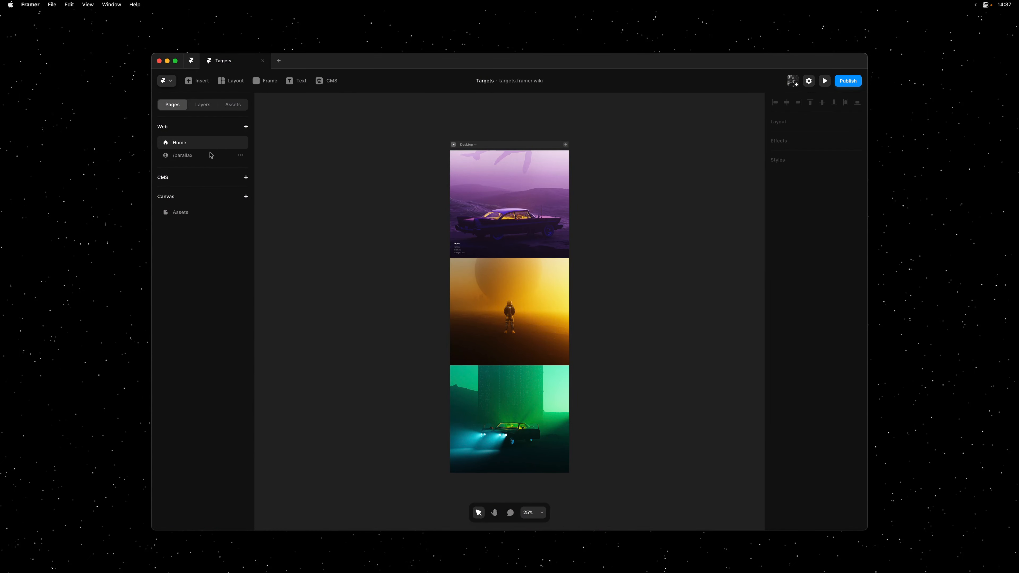
- On the /parallax page, add a Scroll Speed effect of 50% to the image inside the Purple section
click(211, 155)
click(203, 105)
click(170, 152)
click(200, 164)
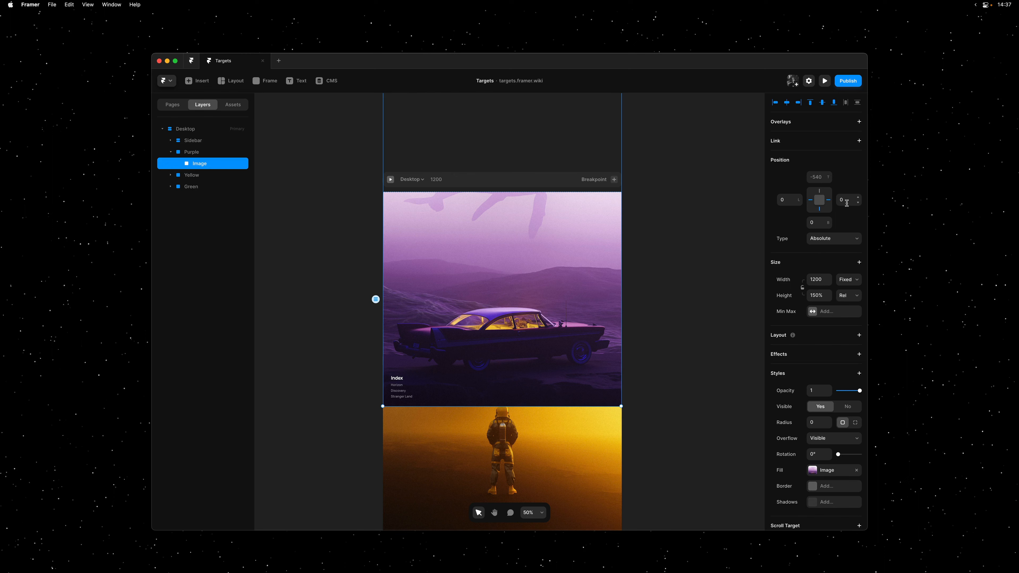
click(817, 354)
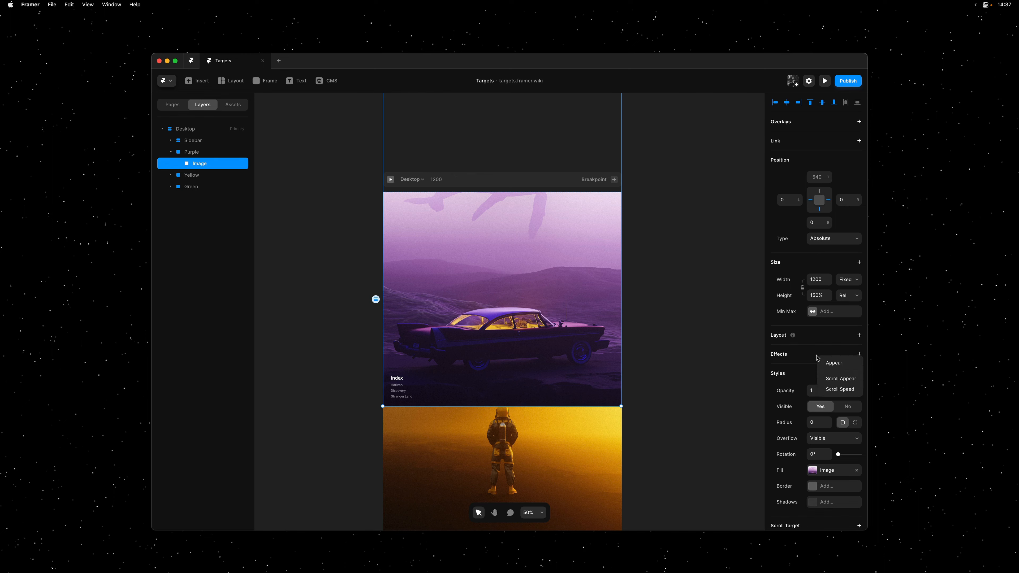
click(838, 388)
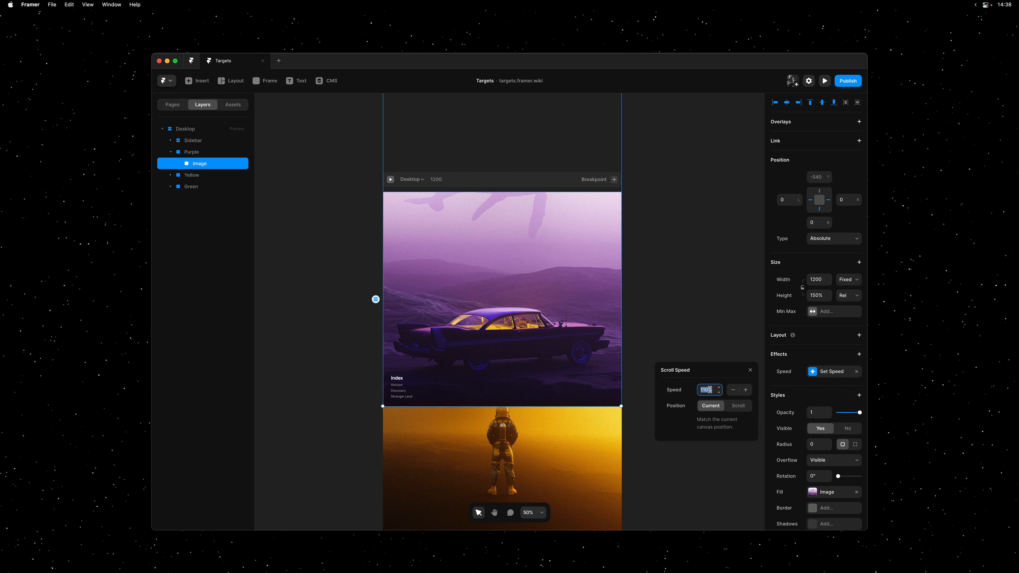
text(50%)
- Examine the Scroll Speed settings of the images inside the Yellow and Green sections
scroll(665, 318, down, 6)
double_click(553, 289)
click(841, 364)
key(Escape)
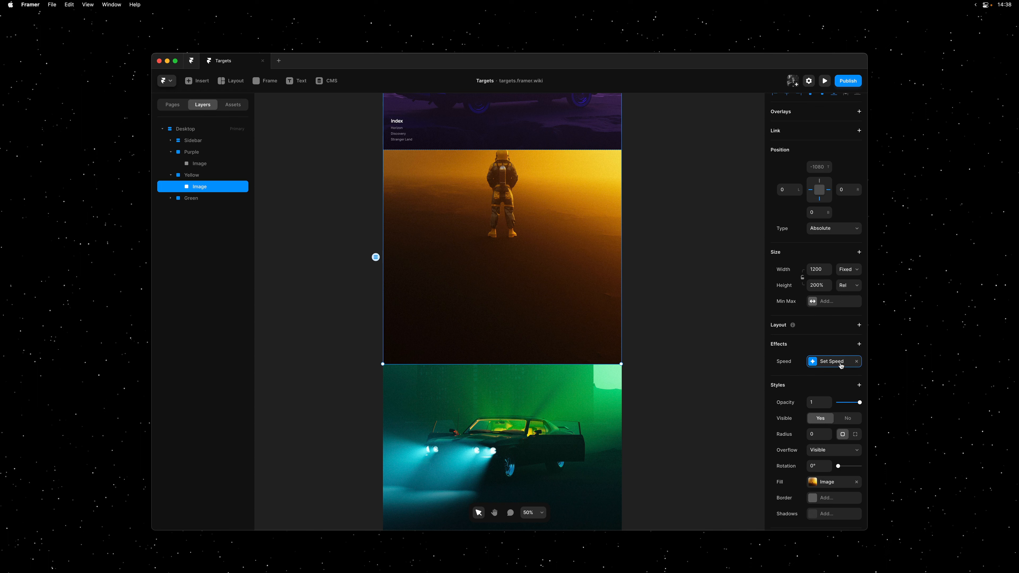
double_click(589, 394)
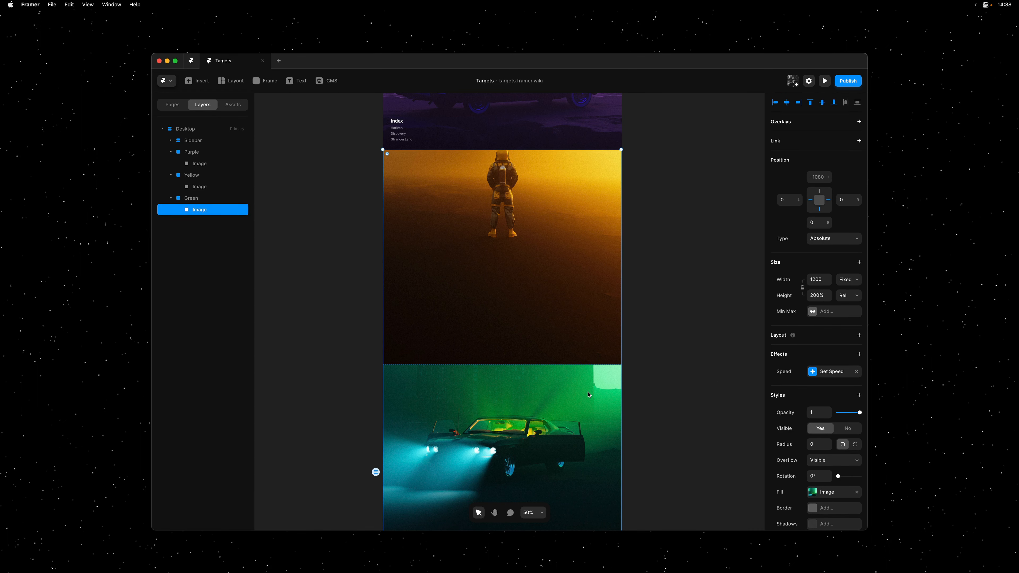
click(834, 376)
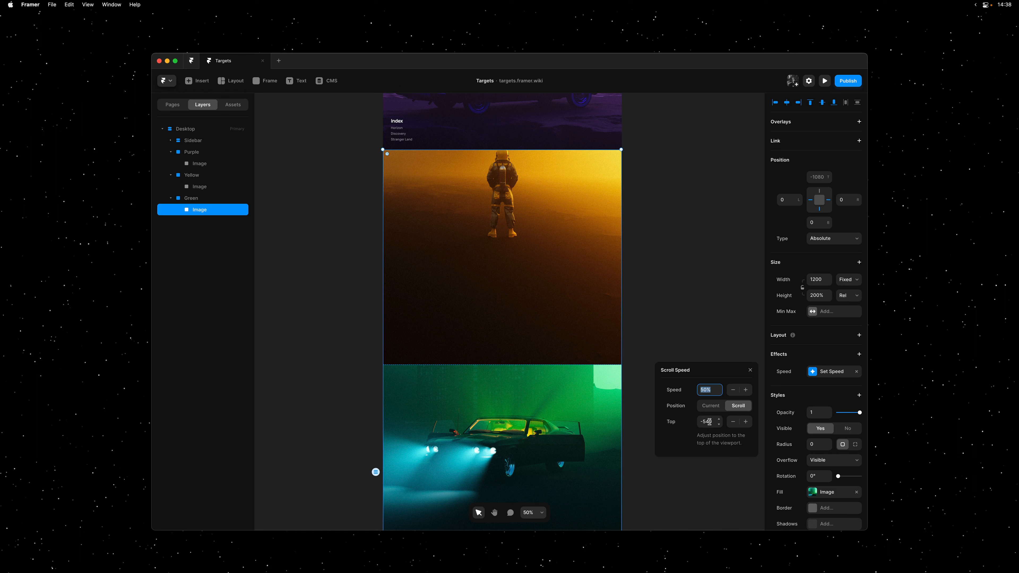
click(714, 346)
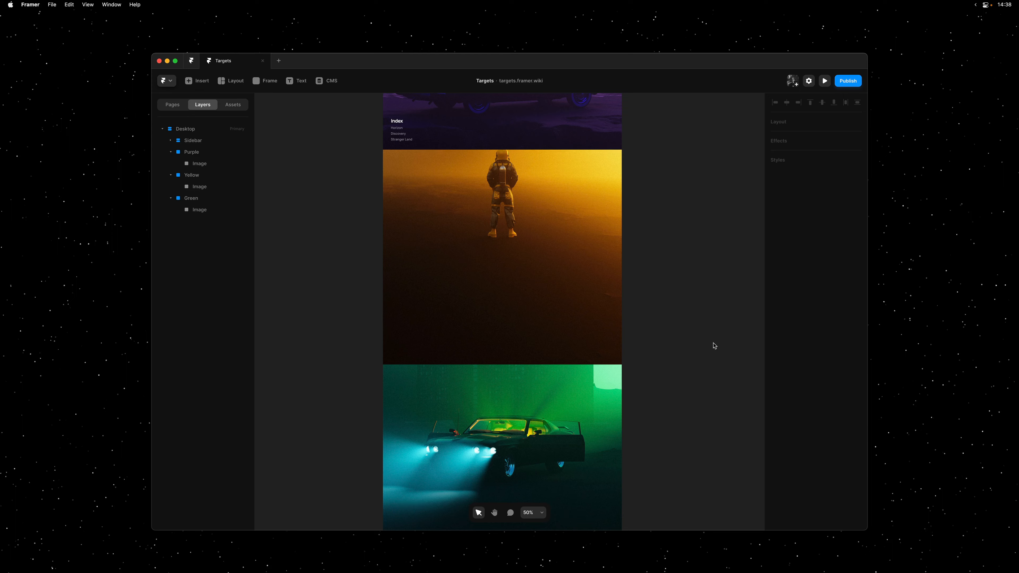
- Publish the site and check the parallax scrolling between sections in the browser
key(super+1)
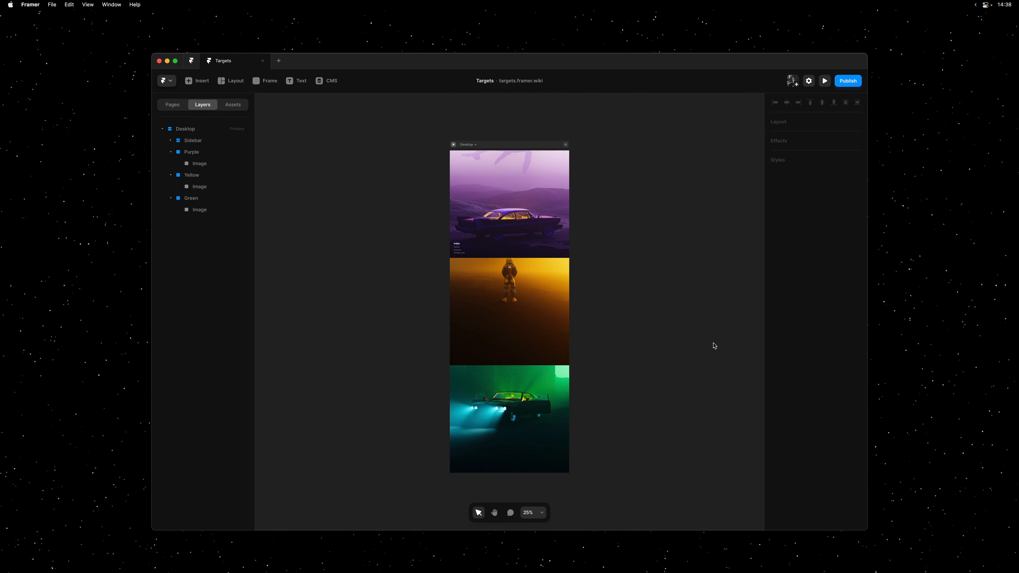
click(844, 86)
click(815, 149)
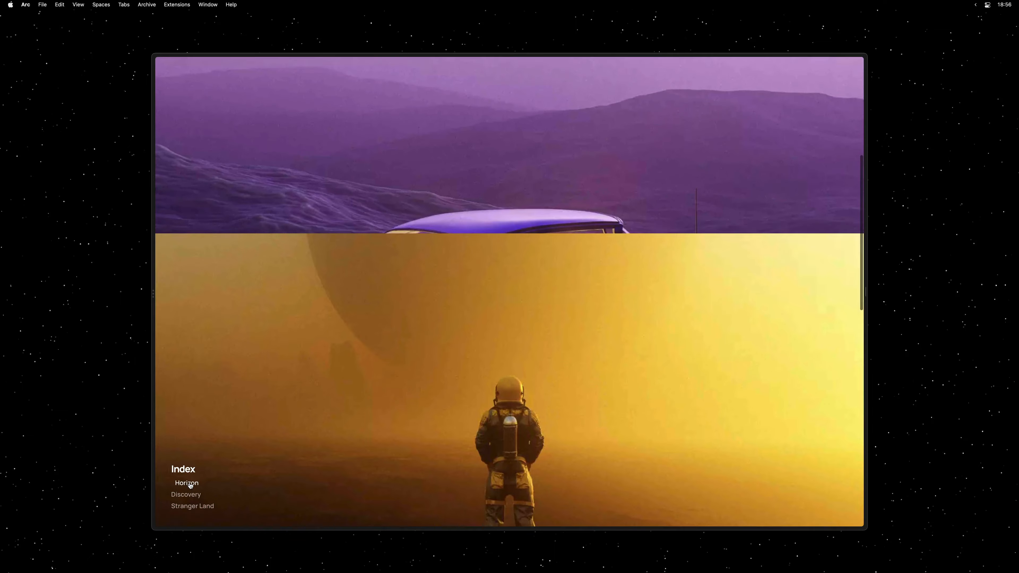
scroll(351, 450, up, 3)
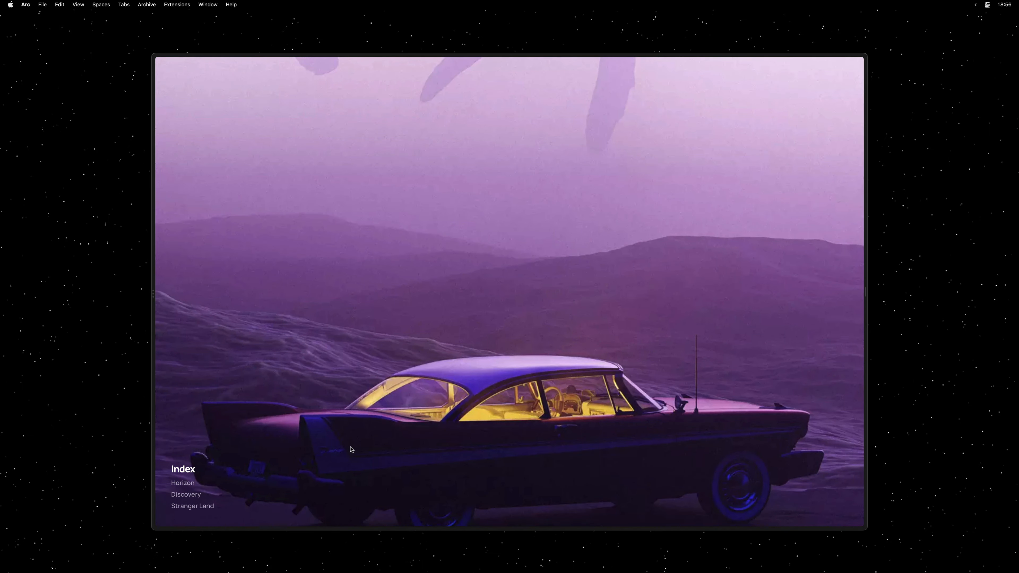